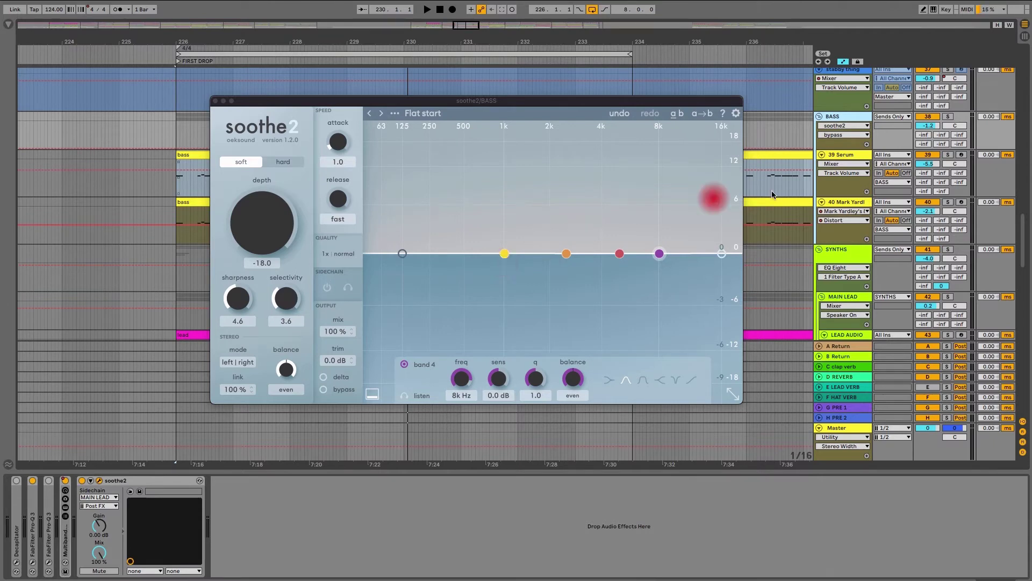
# - Solo the BASS bus, show the Master's SPAN analyser, and play the drop from bar 226
pyautogui.click(949, 116)
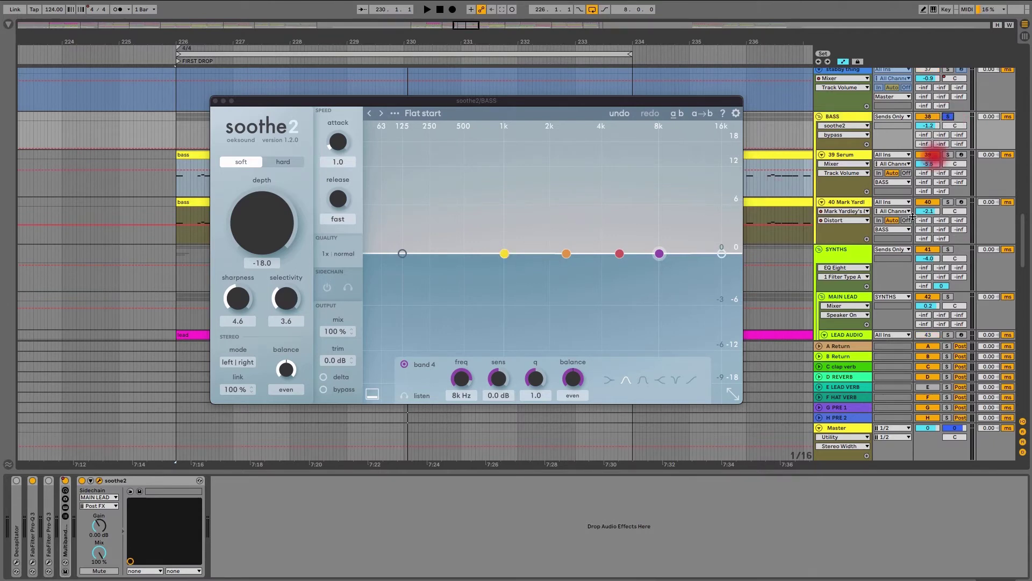
pyautogui.click(837, 427)
pyautogui.press('space')
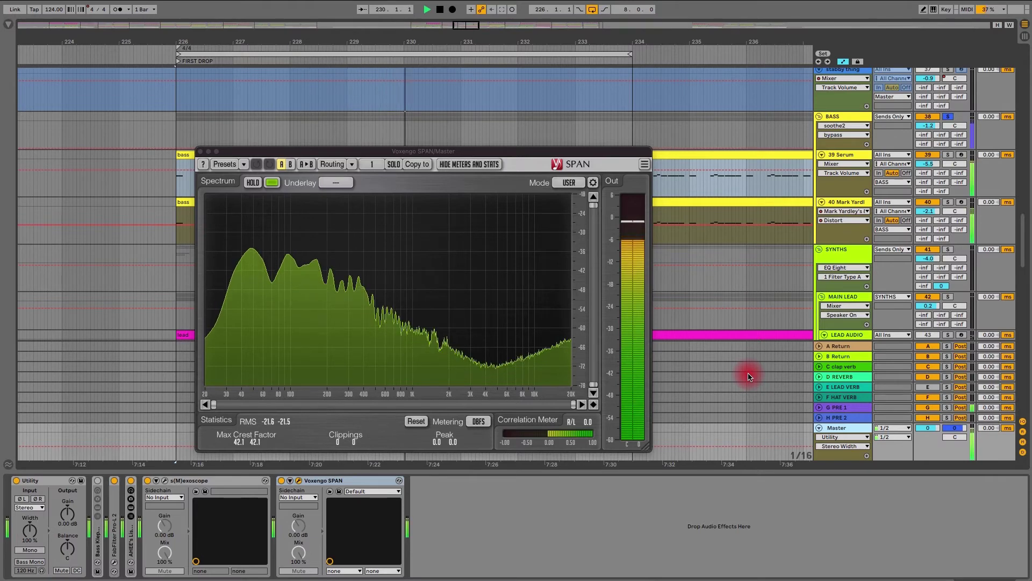
pyautogui.press('space')
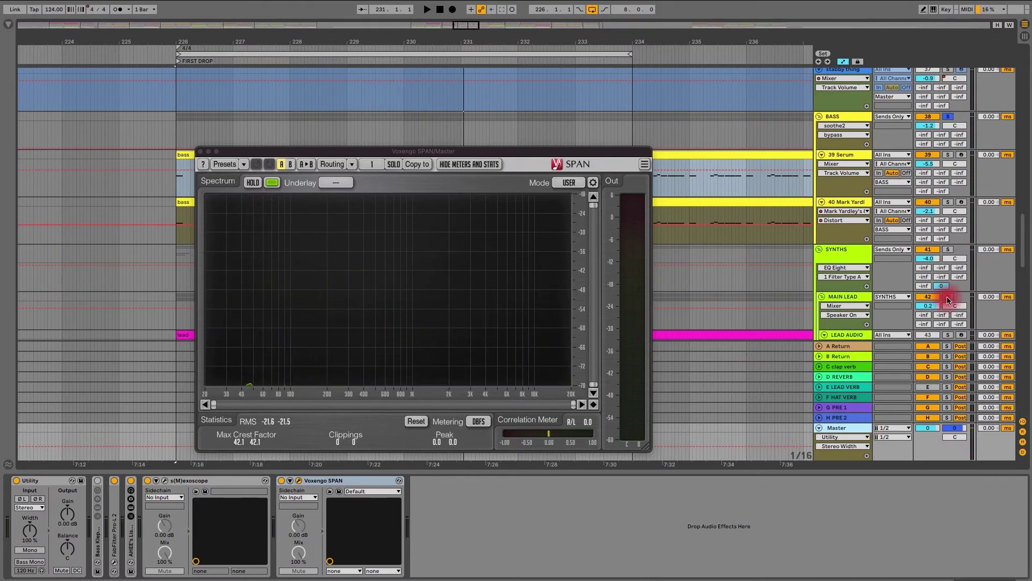
pyautogui.press('space')
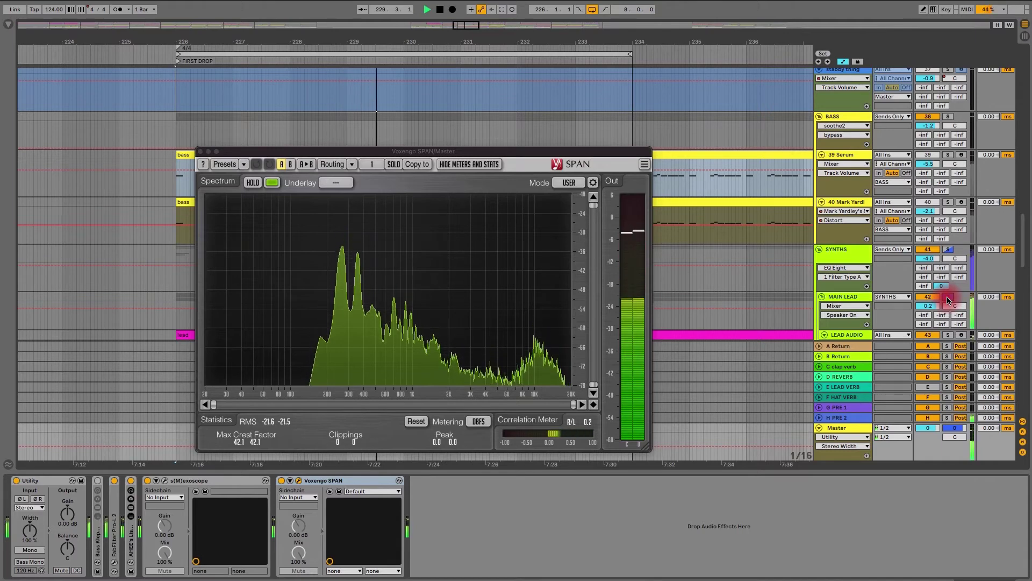
pyautogui.press('space')
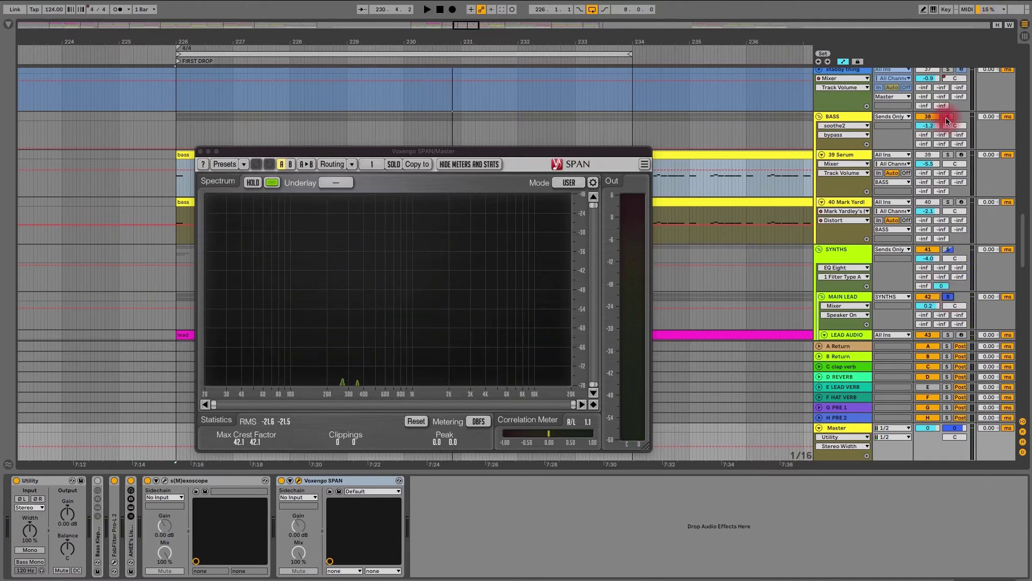
pyautogui.press('space')
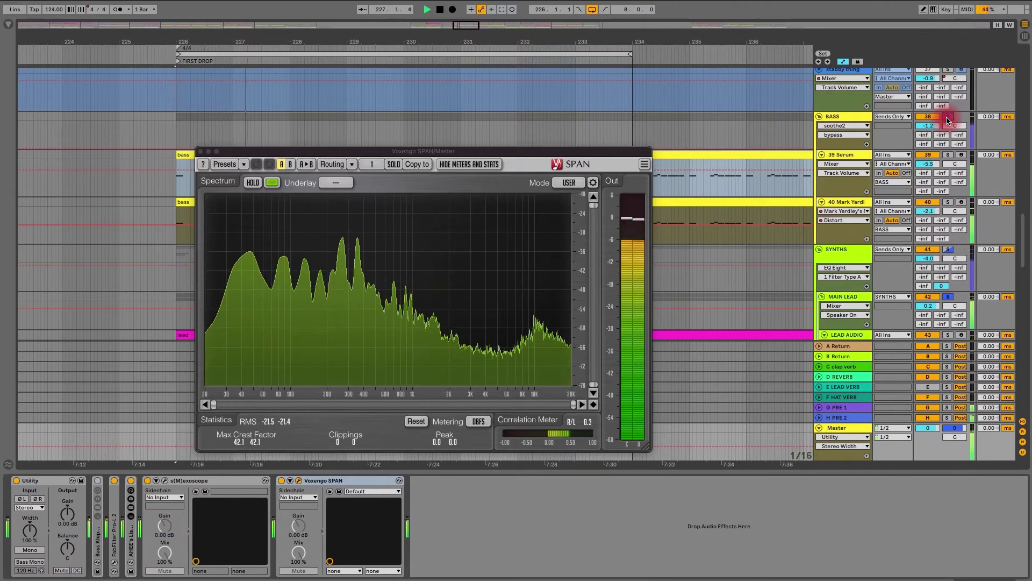
# - Toggle the BASS solo and replay from bar 226 to compare the spectrum
pyautogui.click(948, 117)
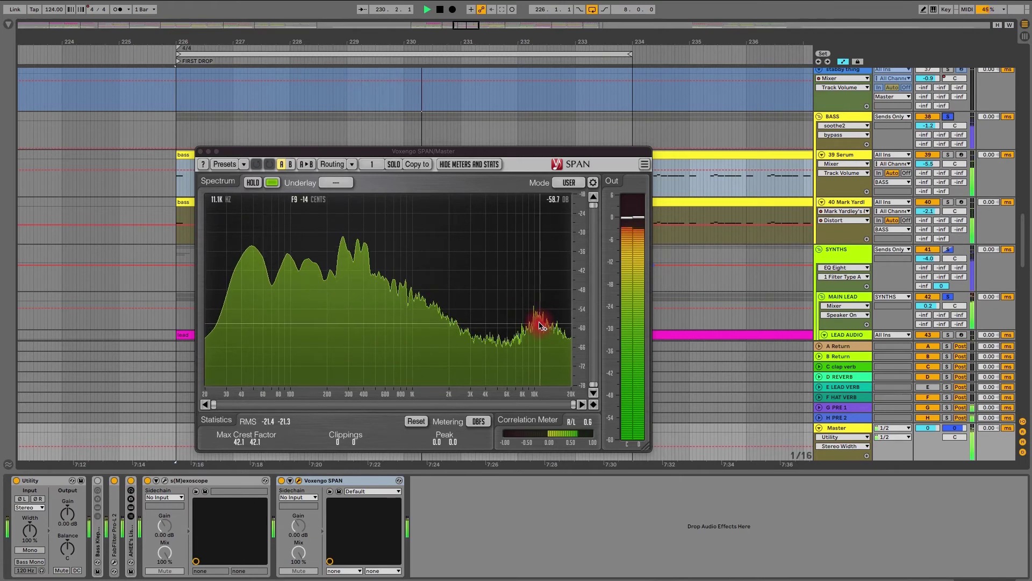
pyautogui.press('space')
pyautogui.click(948, 117)
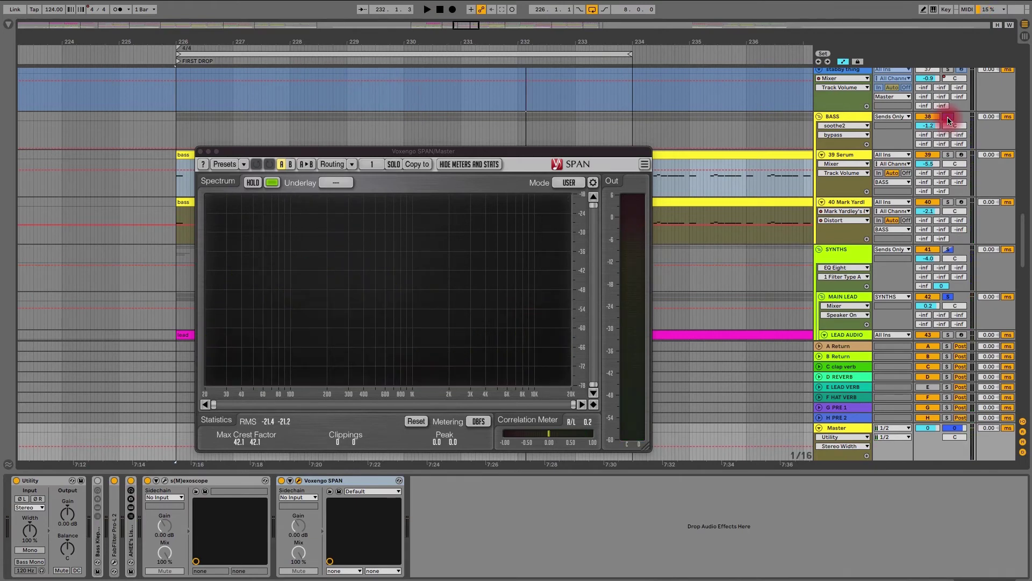
pyautogui.press('space')
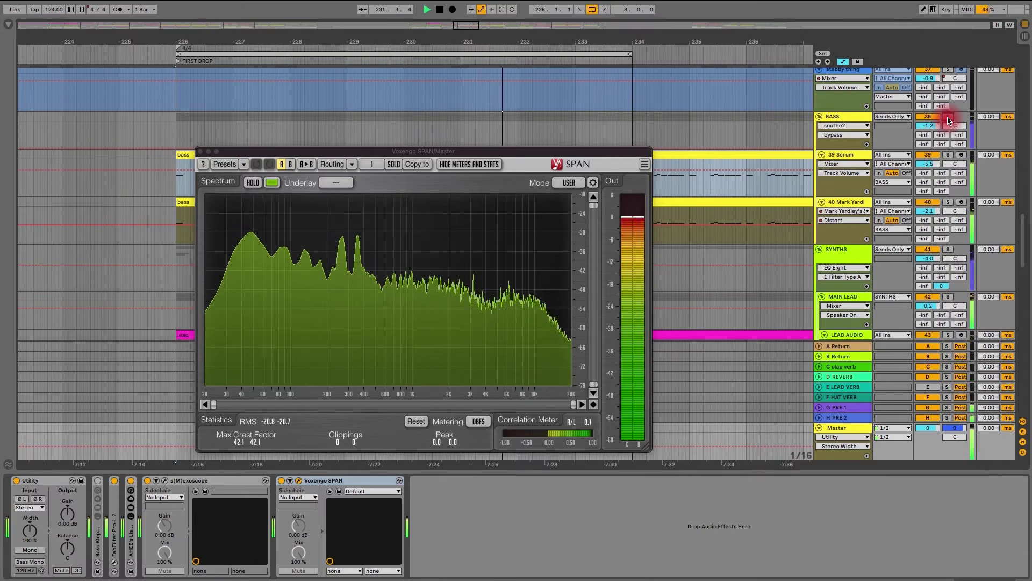
pyautogui.press('space')
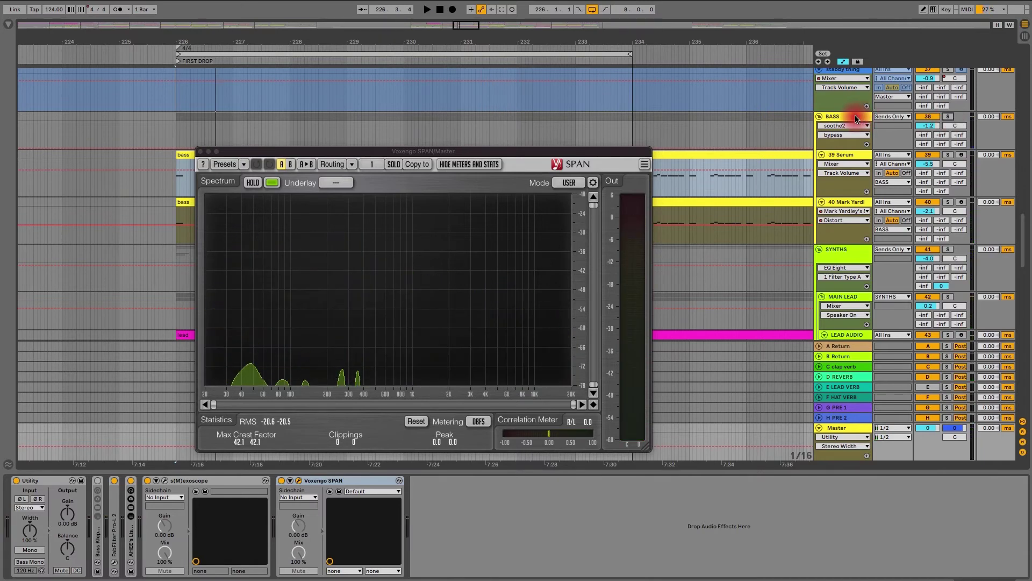
# - Enable soothe2's sidechain fed by MAIN LEAD and move band 1 down to about 293 Hz
pyautogui.click(856, 118)
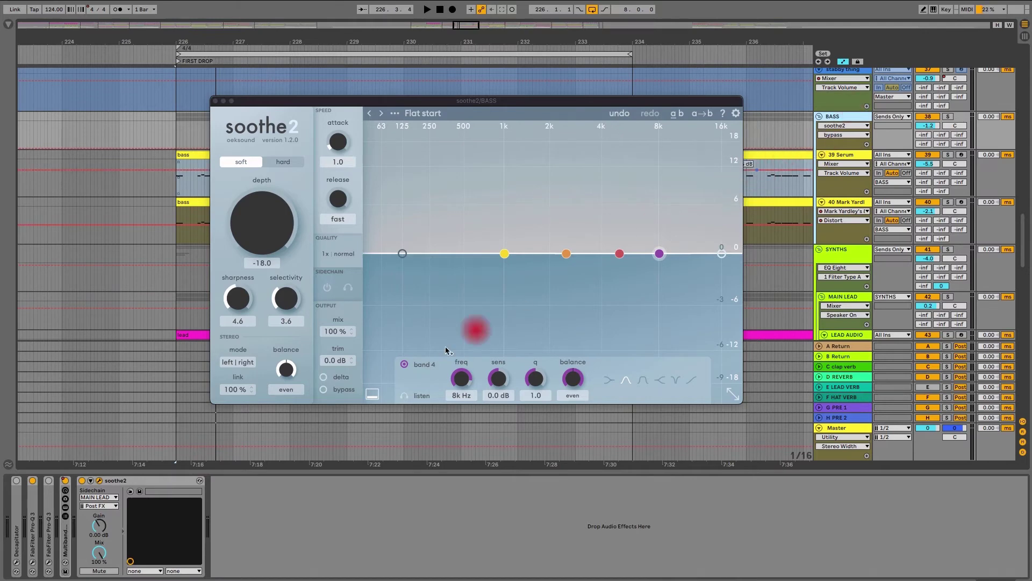
pyautogui.click(99, 497)
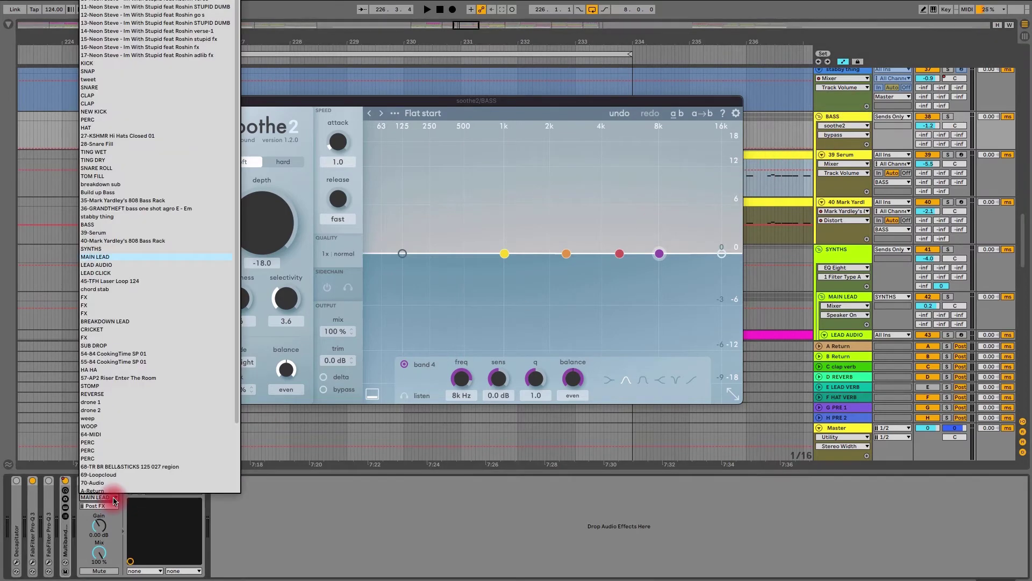
pyautogui.click(115, 256)
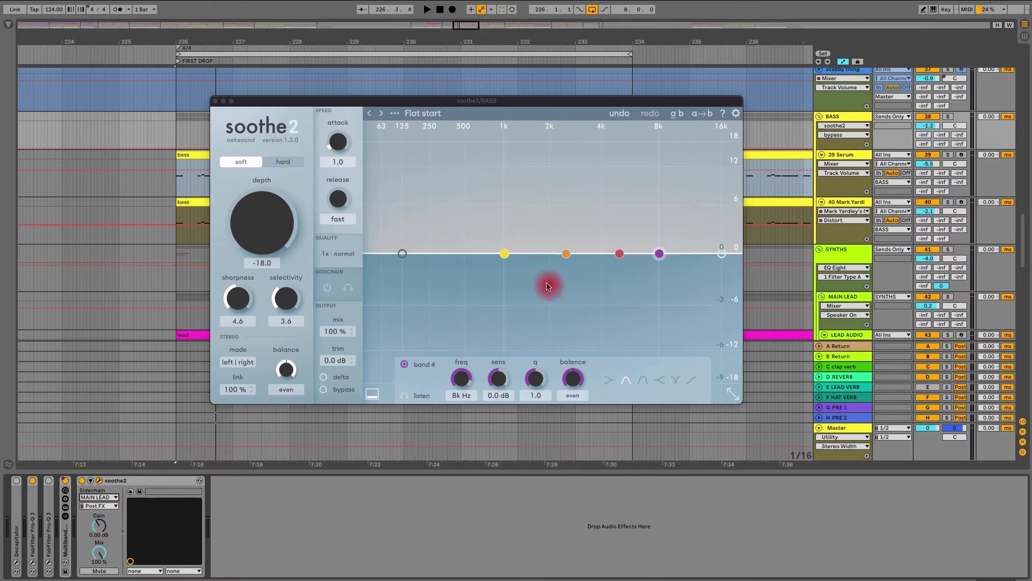
pyautogui.click(328, 289)
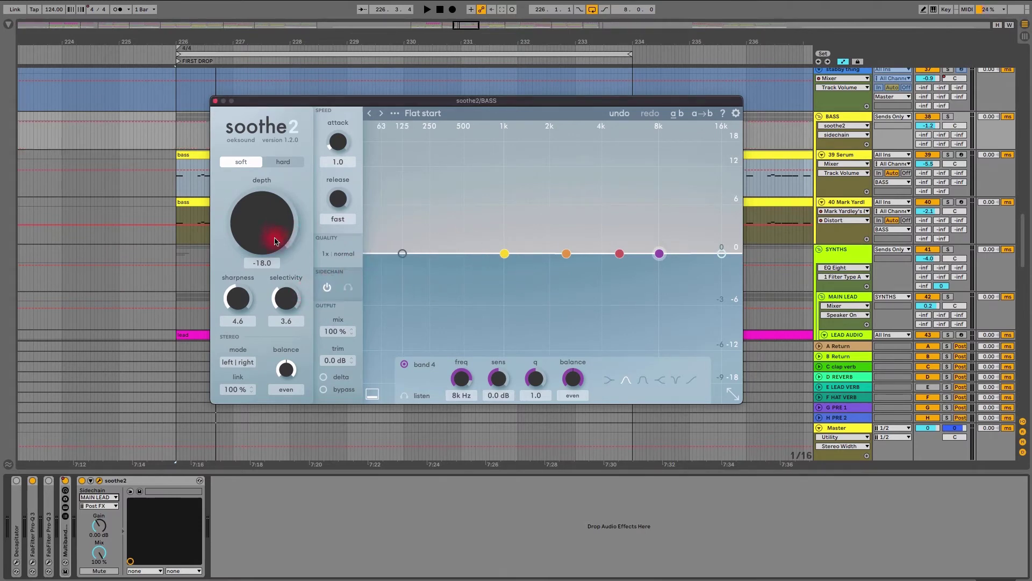
pyautogui.moveTo(505, 253); pyautogui.dragTo(437, 253)
pyautogui.click(647, 382)
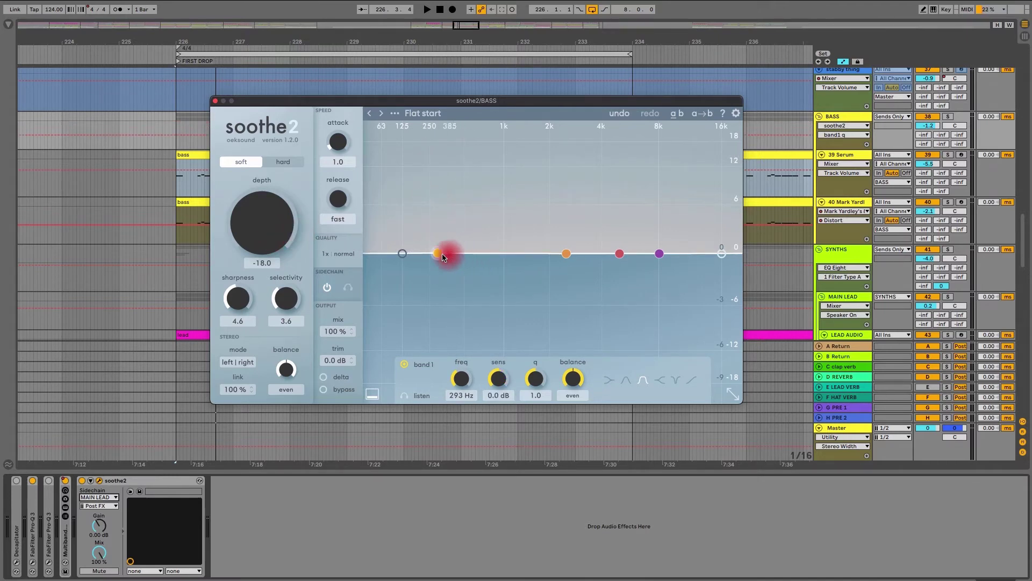
# - Raise soothe2's depth and place band 1 as a 12 dB boost at 267 Hz
pyautogui.moveTo(439, 249)
pyautogui.mouseDown()
pyautogui.moveTo(439, 143)
pyautogui.moveTo(445, 253)
pyautogui.mouseUp()
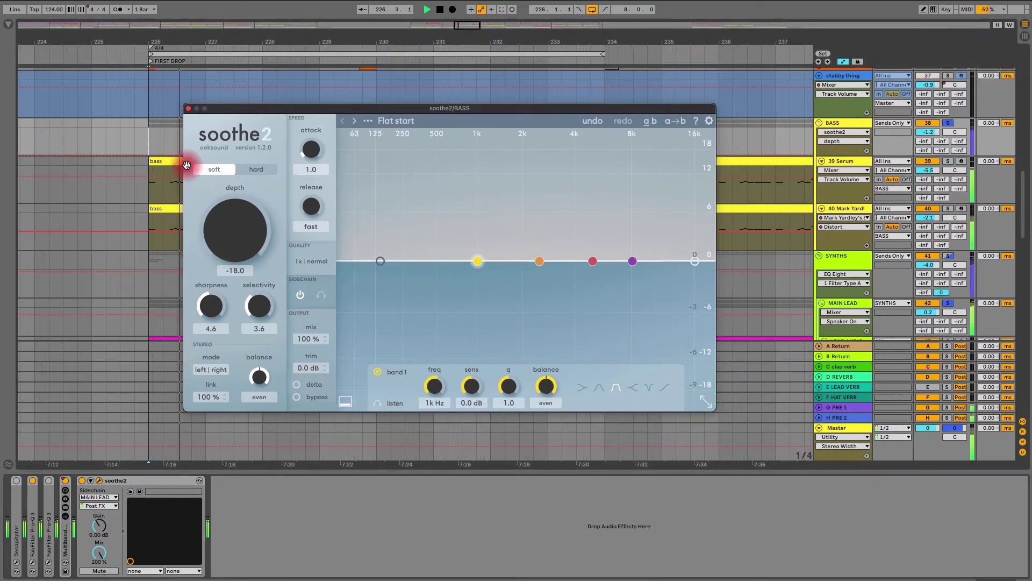
pyautogui.moveTo(230, 230); pyautogui.dragTo(257, 143)
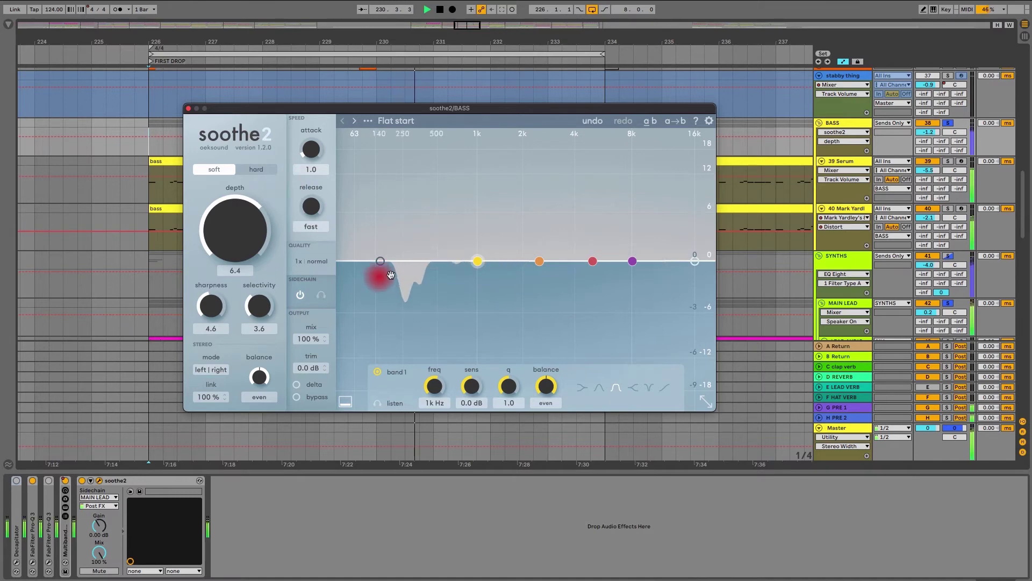
pyautogui.moveTo(478, 261); pyautogui.dragTo(408, 243)
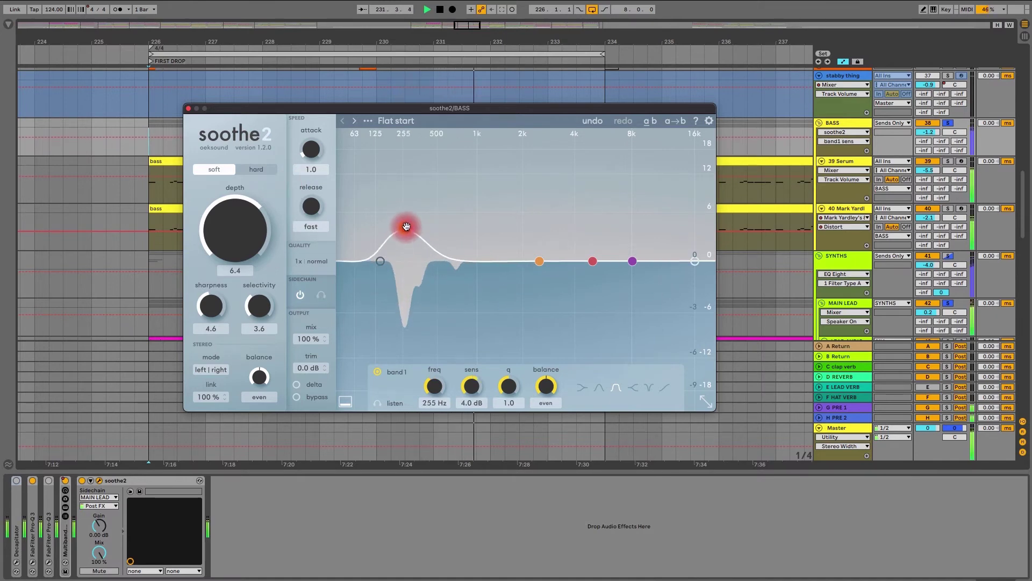
pyautogui.moveTo(407, 226); pyautogui.dragTo(399, 157)
pyautogui.click(293, 272)
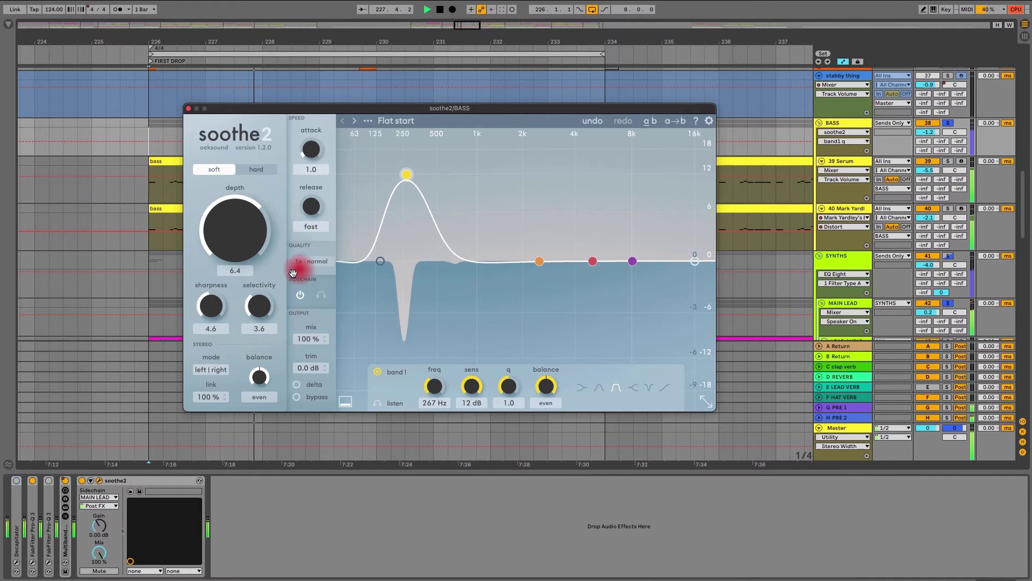
# - Lower soothe2's sharpness to 3.3 and selectivity to about 2.5
pyautogui.click(256, 309)
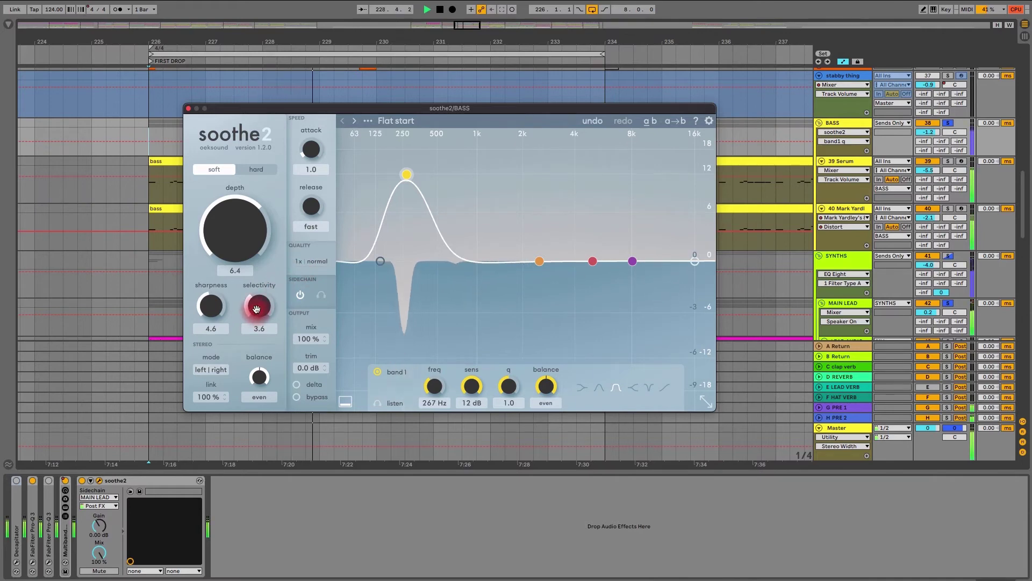
pyautogui.moveTo(210, 304); pyautogui.dragTo(264, 326)
pyautogui.click(263, 310)
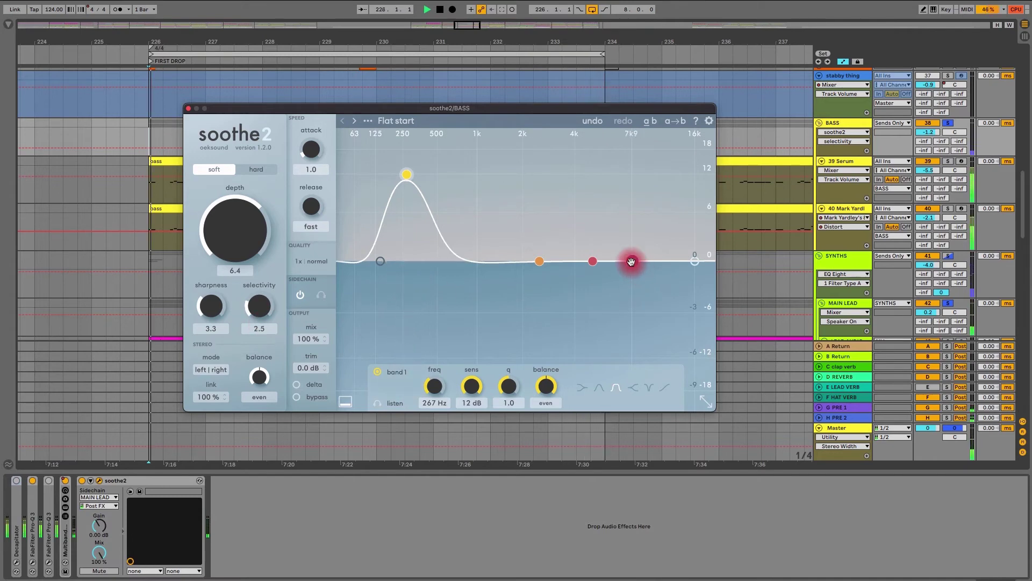
pyautogui.moveTo(631, 261); pyautogui.dragTo(638, 184)
# - Narrow band 4 to Q 2.2 and boost it 12 dB near 10 kHz
pyautogui.moveTo(508, 391); pyautogui.dragTo(517, 363)
pyautogui.click(655, 177)
pyautogui.moveTo(655, 177)
pyautogui.mouseDown()
pyautogui.moveTo(640, 185)
pyautogui.moveTo(655, 174)
pyautogui.mouseUp()
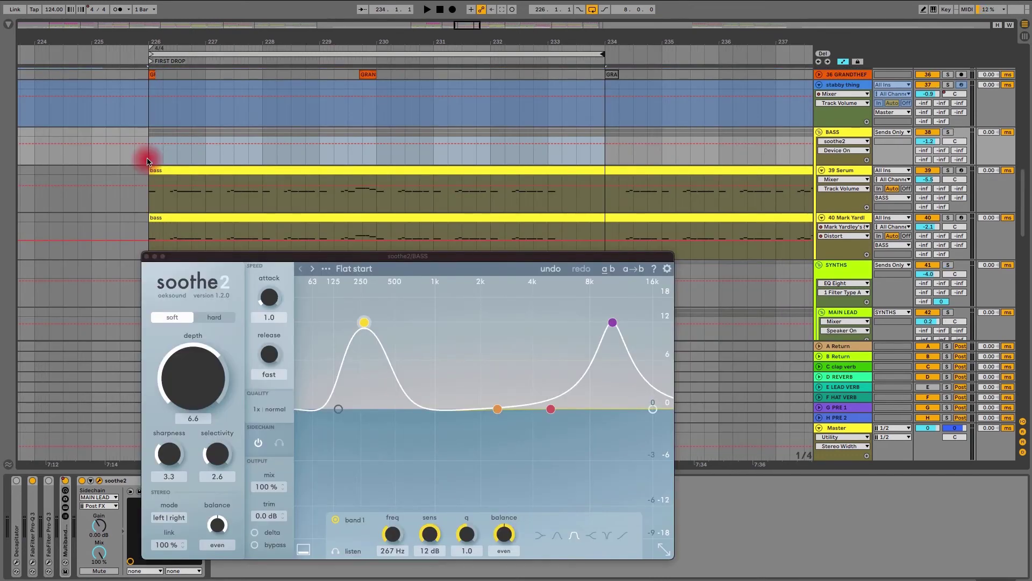
# - Shorten the loop to bars 226–230 and automate soothe2's Device On to off from bar 228 to 230
pyautogui.moveTo(603, 53); pyautogui.dragTo(376, 52)
pyautogui.rightClick(82, 482)
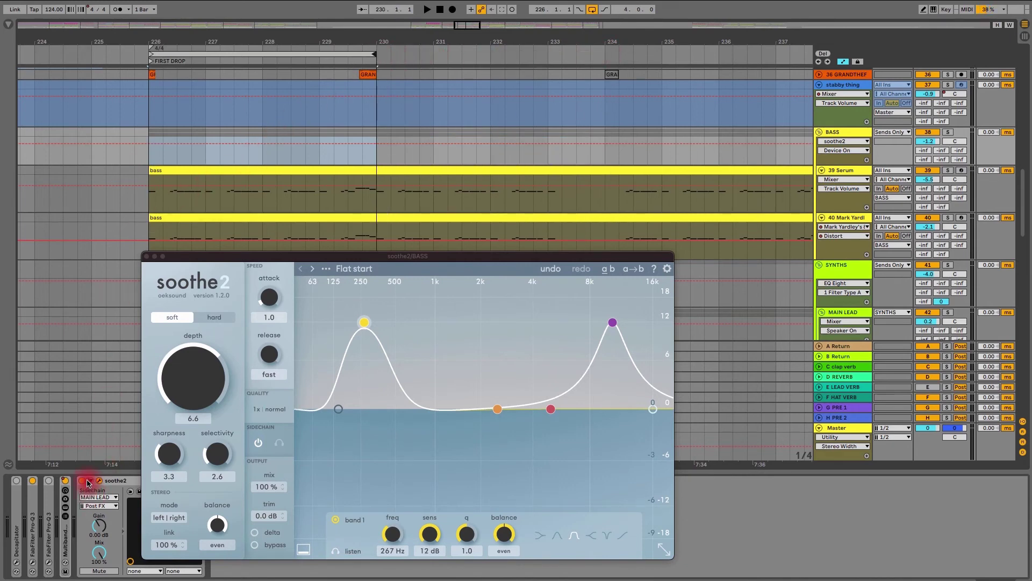
pyautogui.click(249, 218)
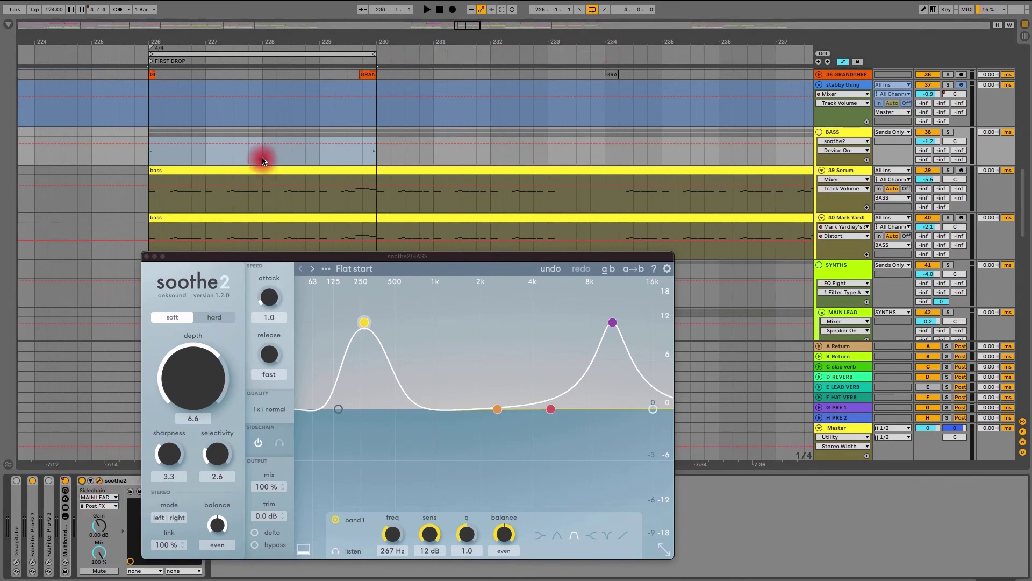
pyautogui.moveTo(263, 160); pyautogui.dragTo(339, 156)
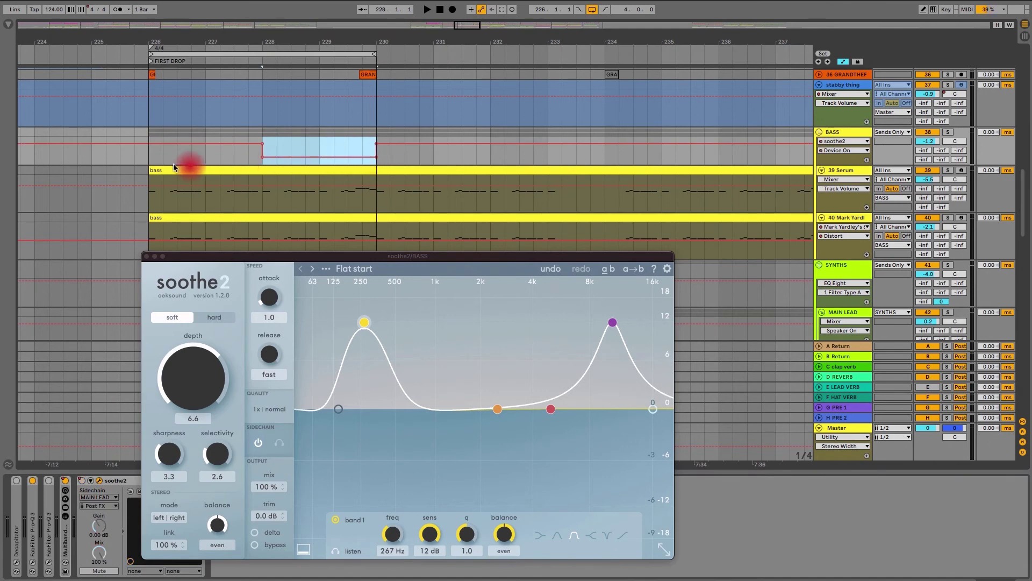
pyautogui.click(144, 158)
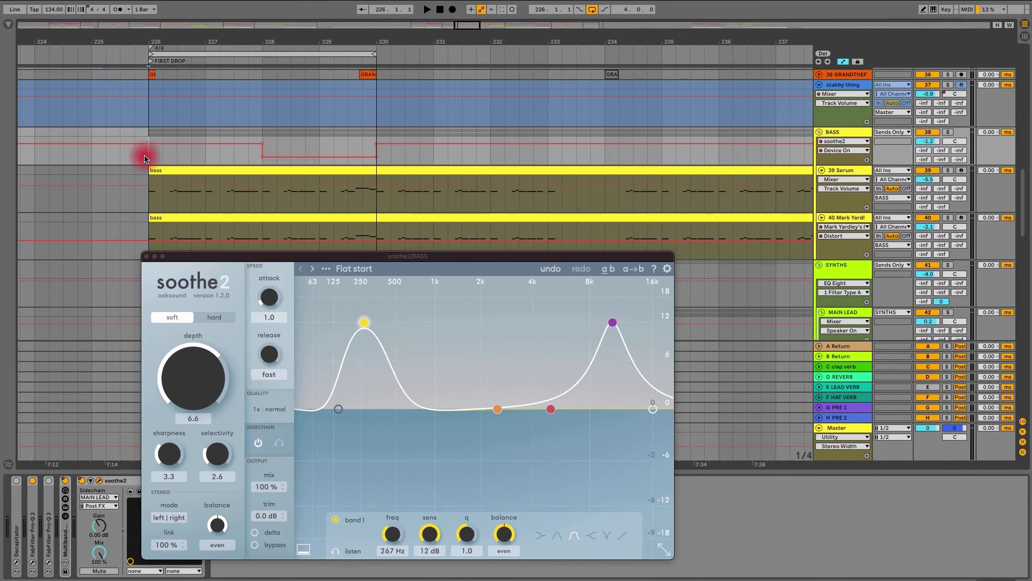
# - Play the bars 226–230 loop to hear soothe2 switch off at bar 228
pyautogui.press('space')
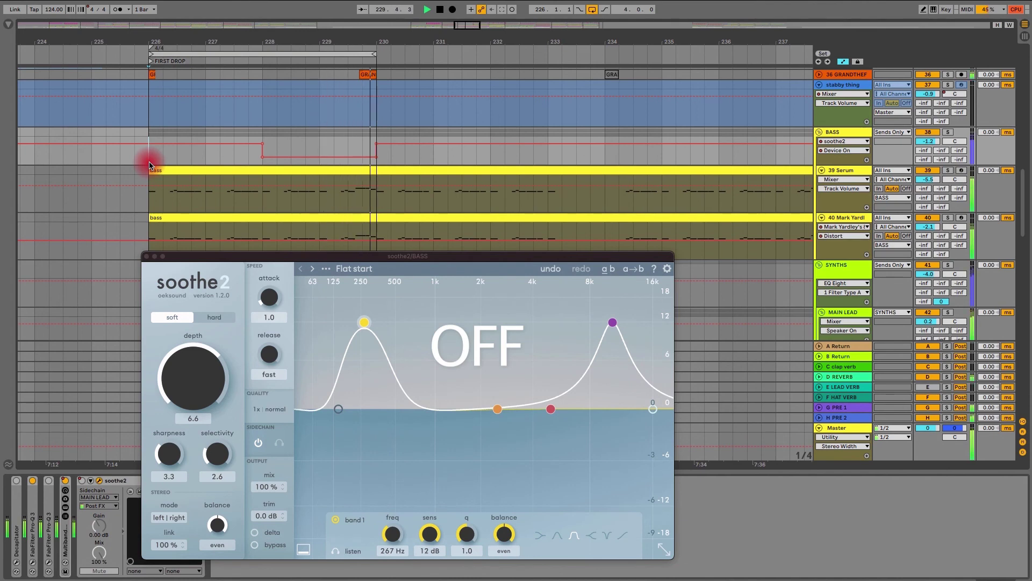
pyautogui.click(325, 394)
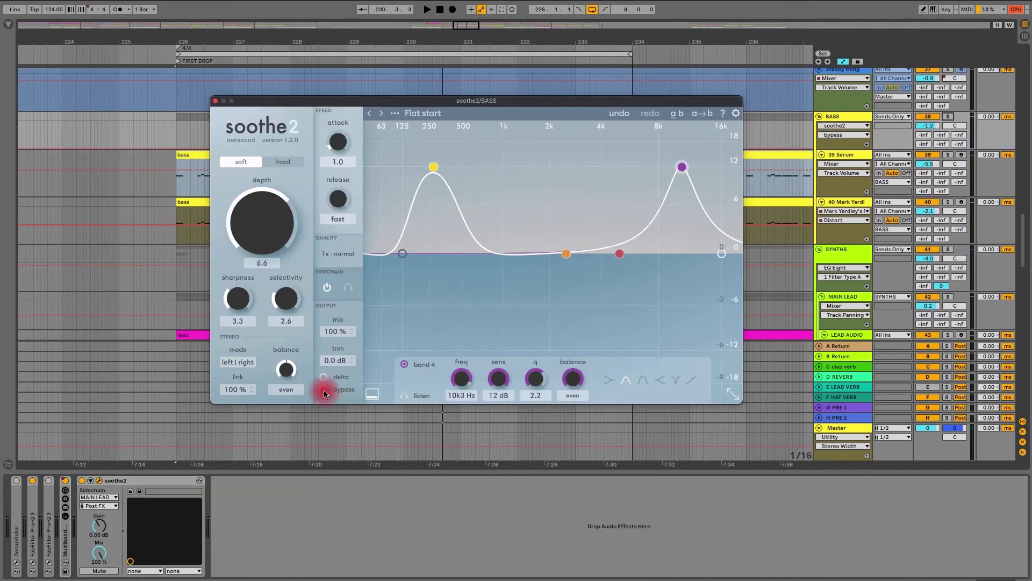